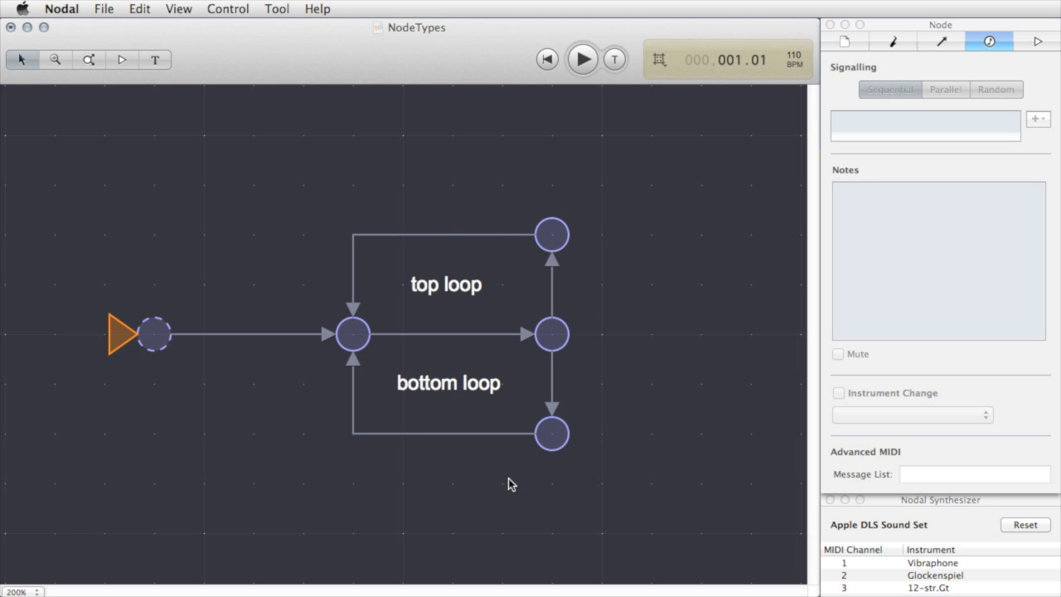
Step: Examine the outgoing-edge signalling and notes of the left and middle nodes, and the edge lengths of the top and bottom loops
{"action": "left_click", "coordinate": [353, 346]}
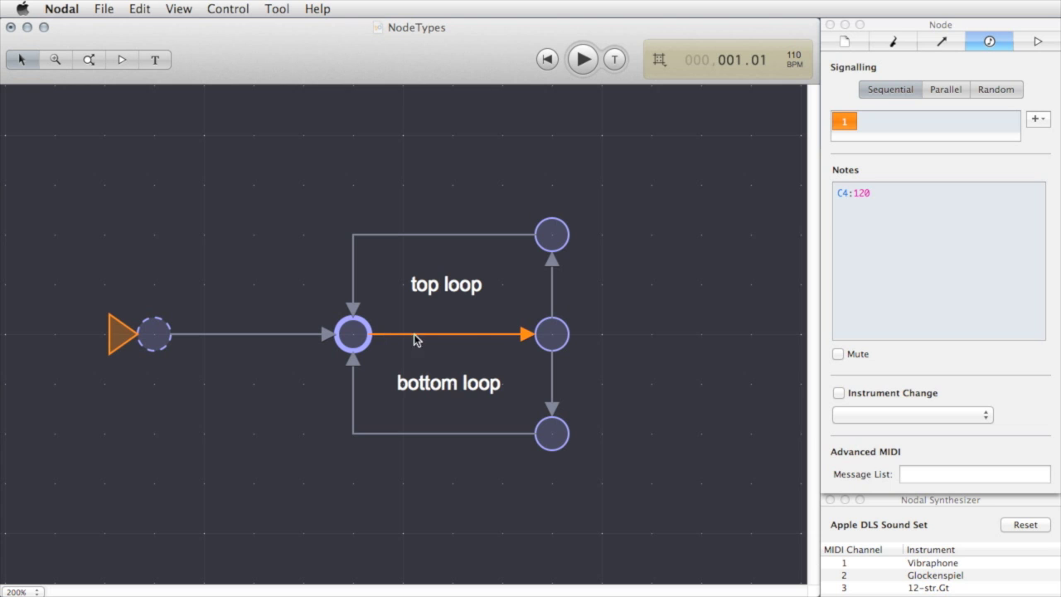
{"action": "mouse_move", "coordinate": [539, 338]}
{"action": "left_click", "coordinate": [559, 347]}
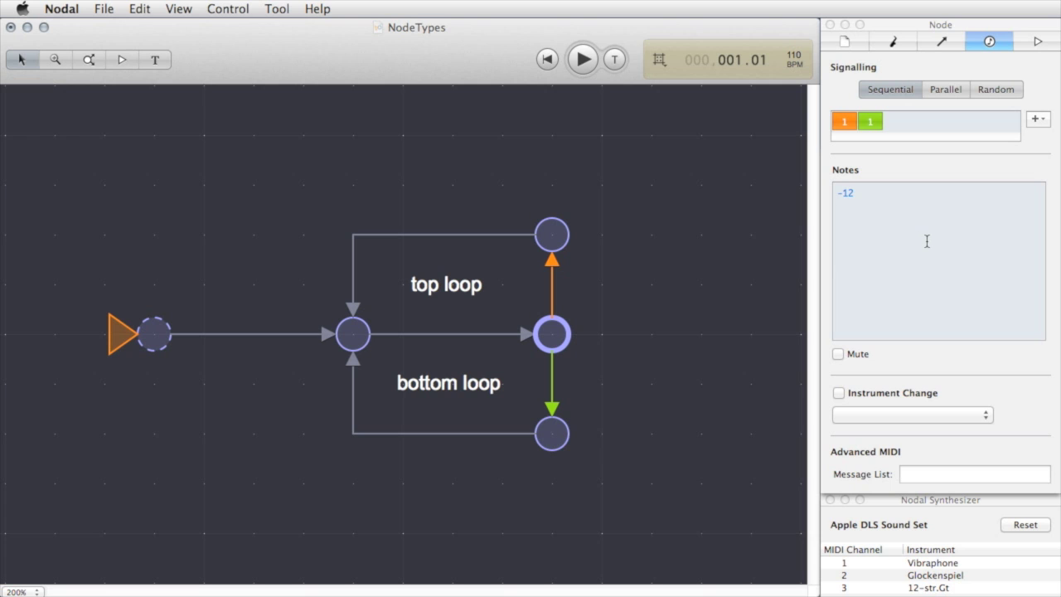
{"action": "left_click", "coordinate": [845, 131]}
{"action": "left_click", "coordinate": [872, 132]}
{"action": "left_click", "coordinate": [859, 136]}
{"action": "mouse_move", "coordinate": [461, 236]}
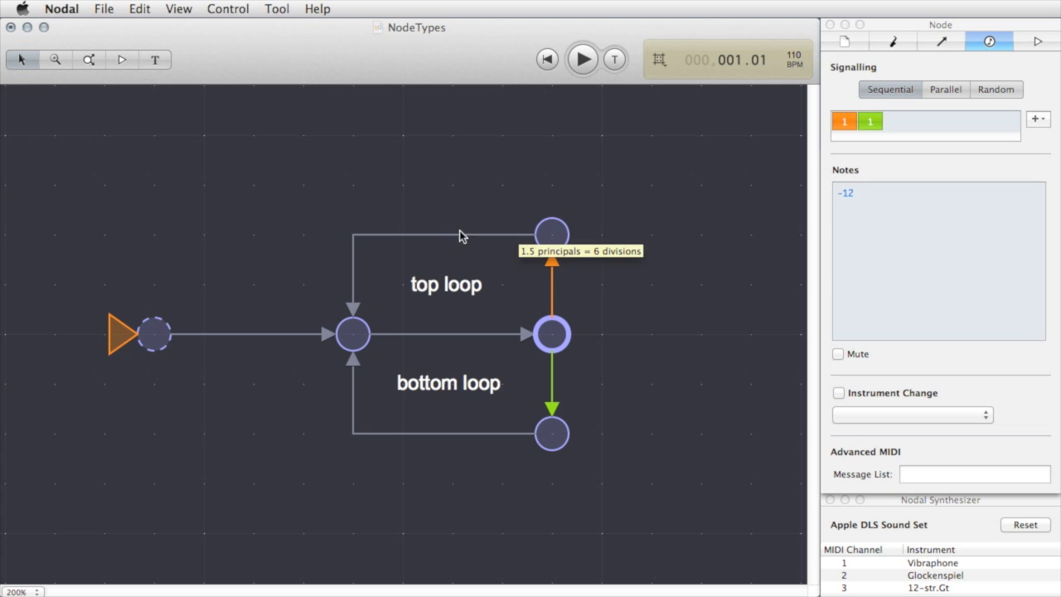
{"action": "mouse_move", "coordinate": [500, 337]}
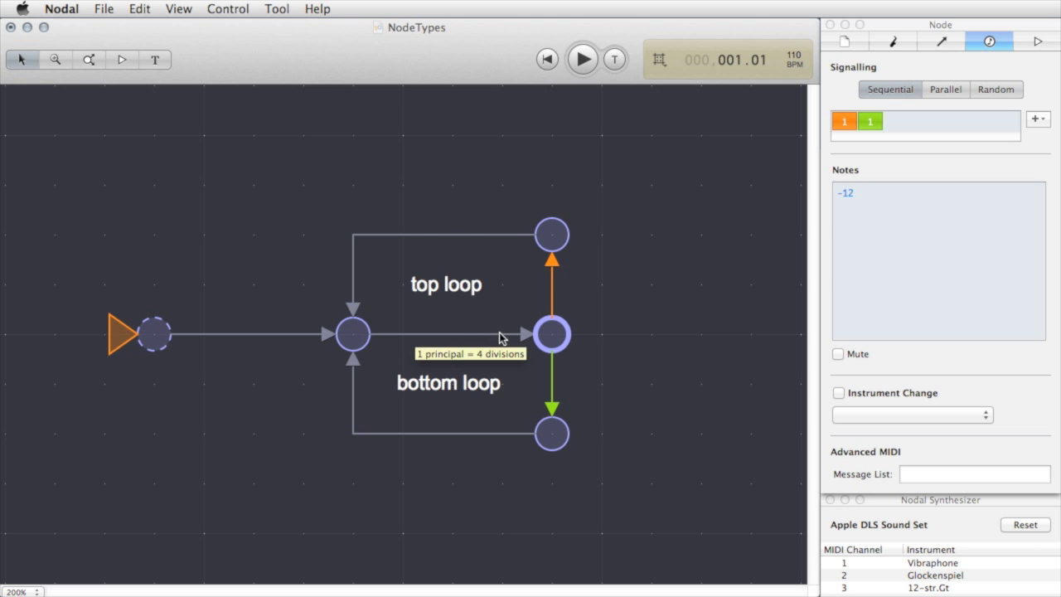
{"action": "mouse_move", "coordinate": [534, 445]}
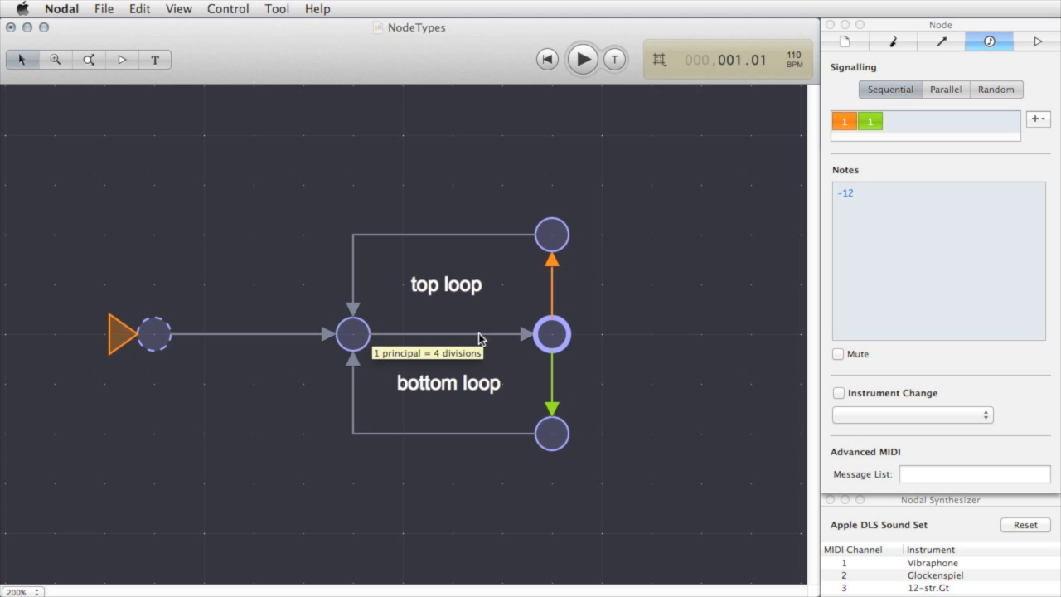
{"action": "mouse_move", "coordinate": [400, 339]}
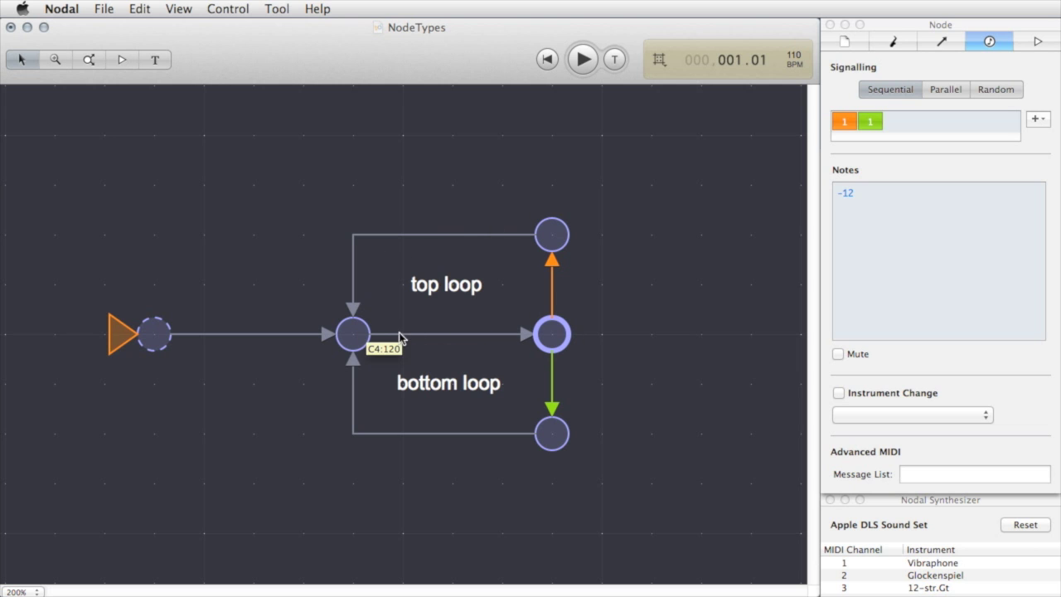
{"action": "mouse_move", "coordinate": [349, 357]}
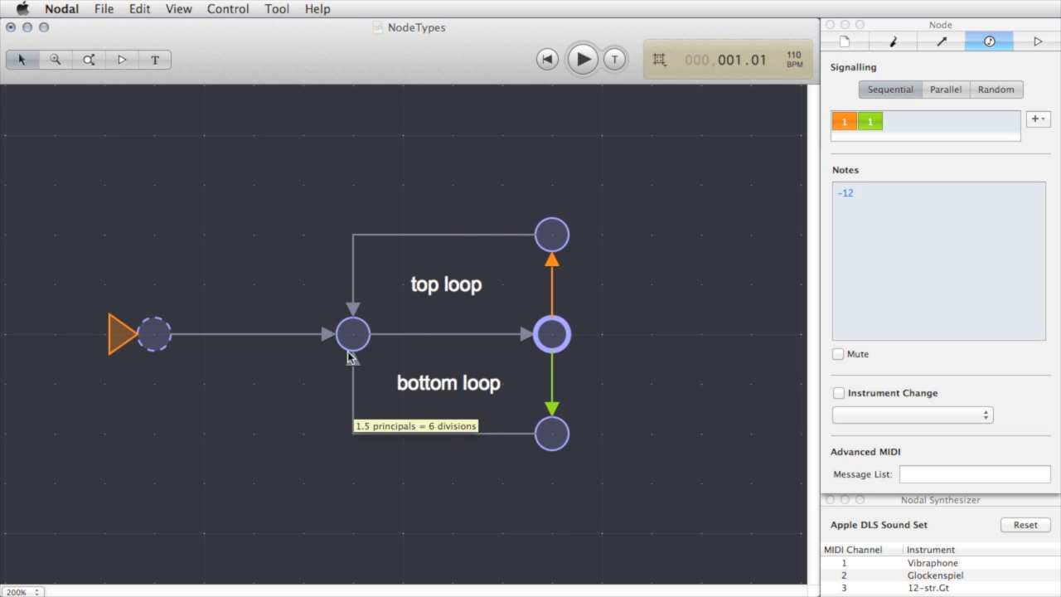
Step: Play the network from the start with the node counters shown, pausing after several passes through both loops
{"action": "left_click", "coordinate": [546, 59]}
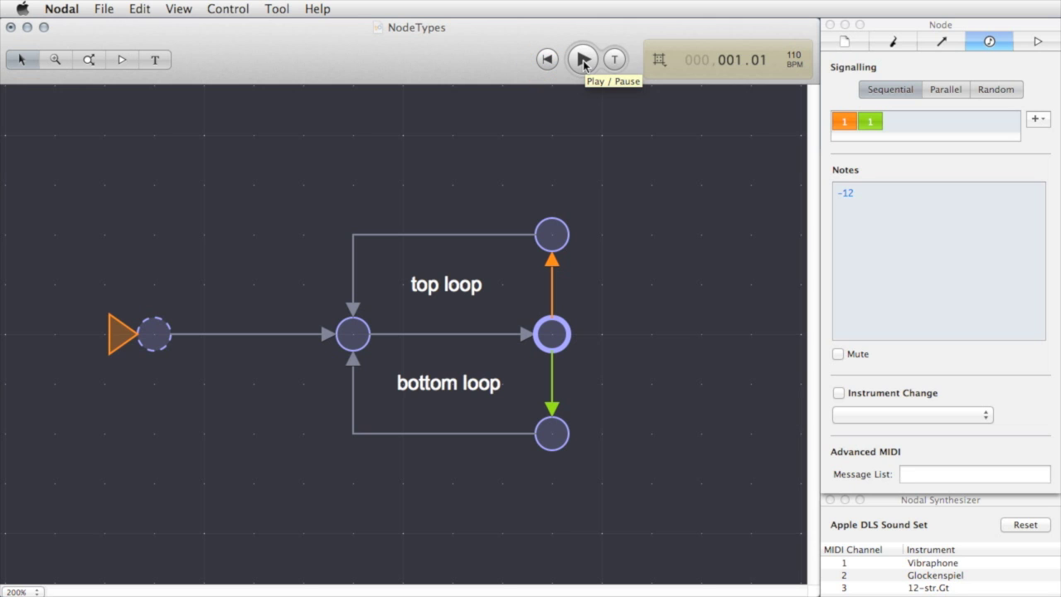
{"action": "left_click", "coordinate": [584, 60]}
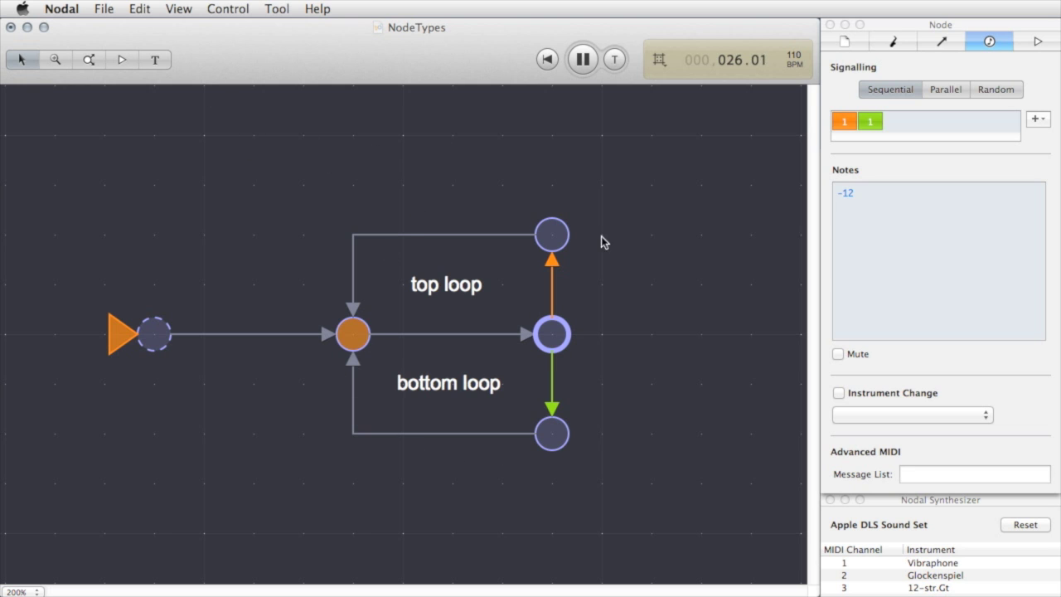
{"action": "left_click", "coordinate": [178, 9]}
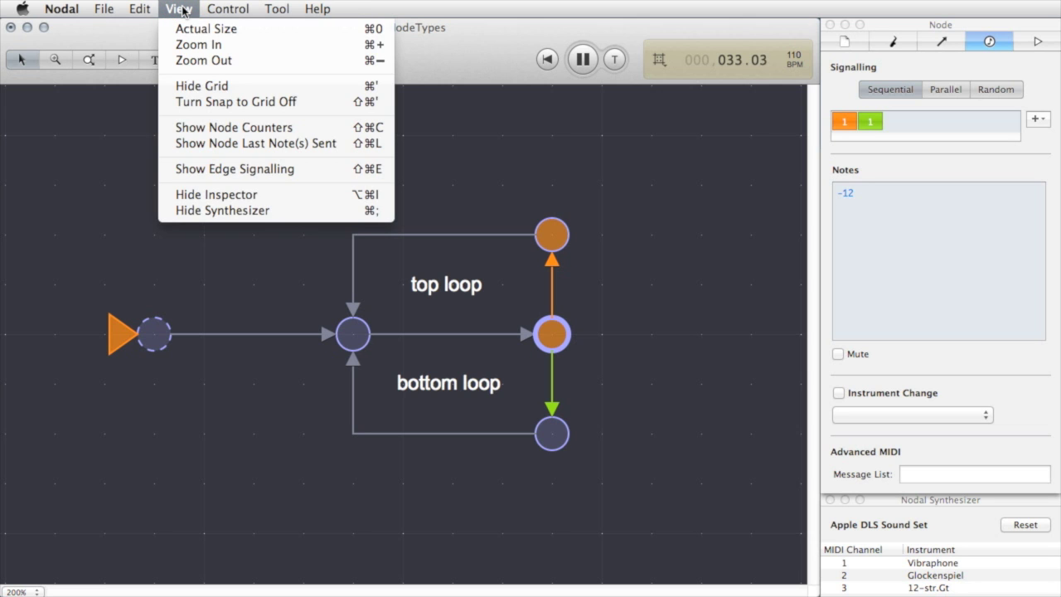
{"action": "left_click", "coordinate": [212, 130]}
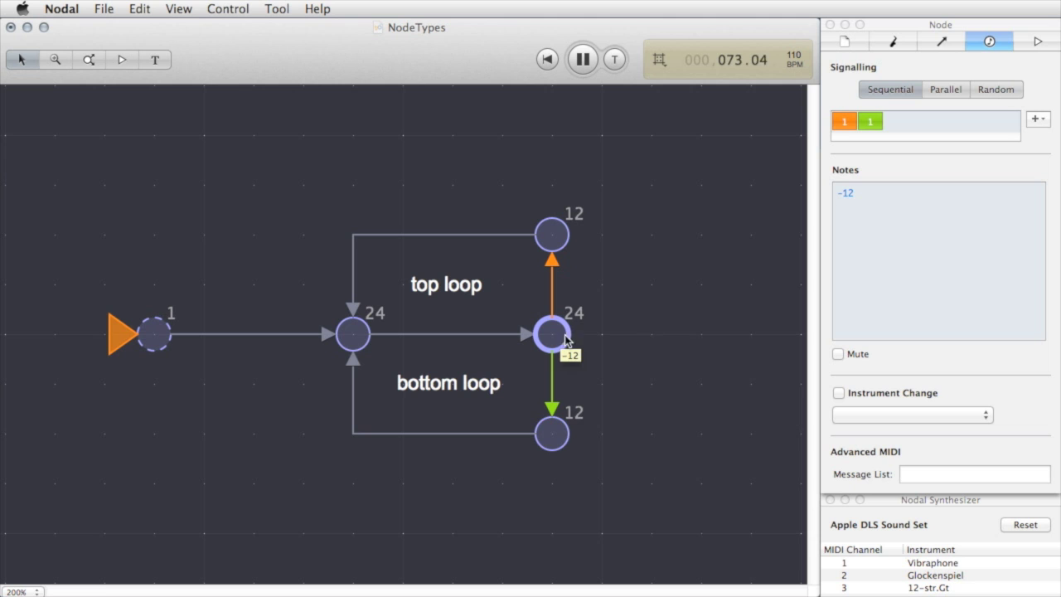
{"action": "left_click", "coordinate": [583, 58]}
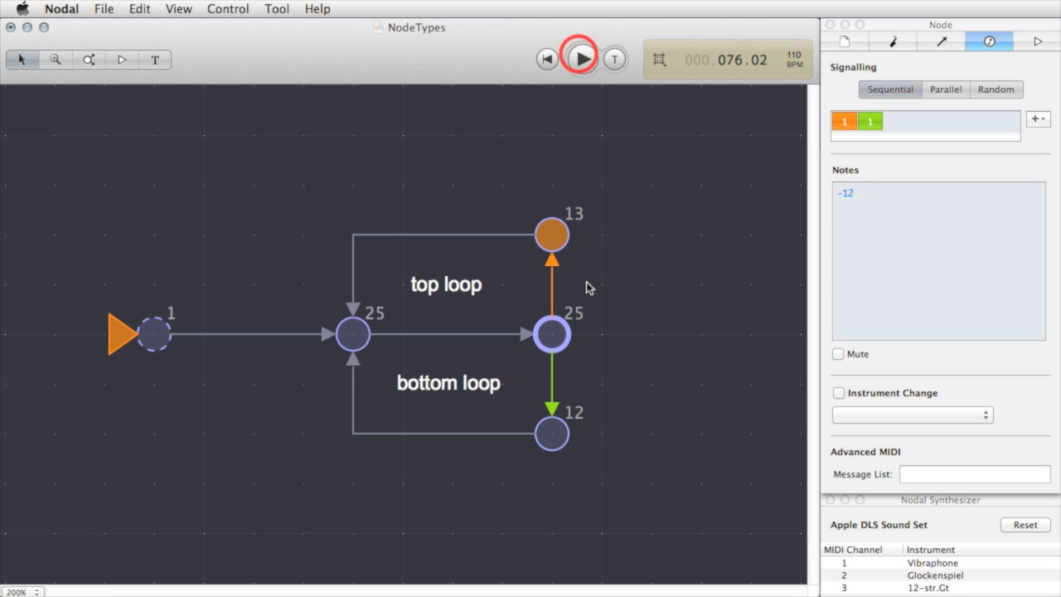
Step: On the branching node, set the bottom-loop edge's sequential count to 2 and move it ahead of the top-loop edge
{"action": "left_click", "coordinate": [555, 339]}
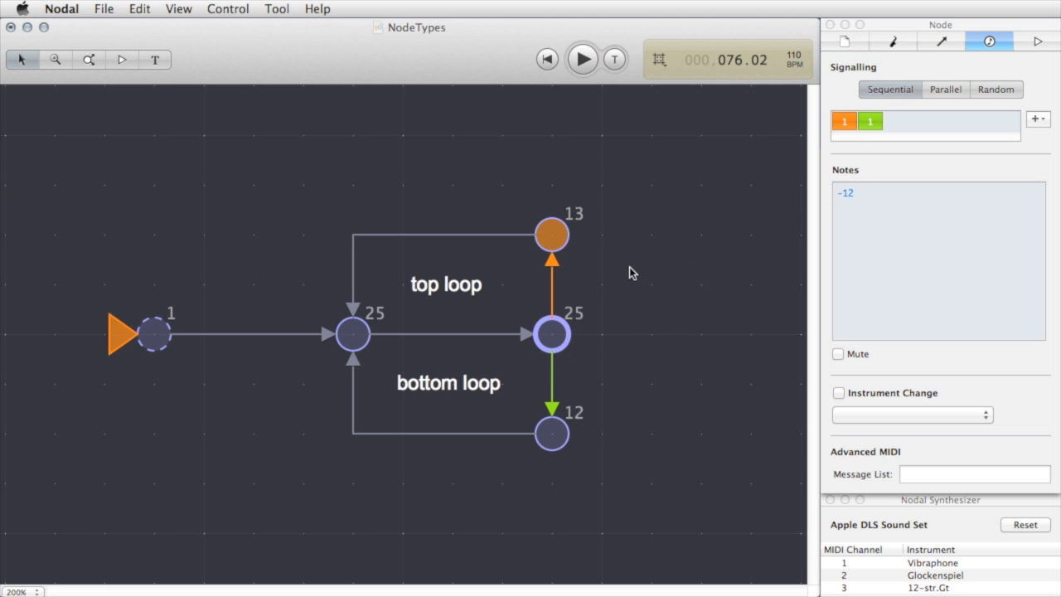
{"action": "double_click", "coordinate": [878, 121]}
{"action": "type", "text": "1"}
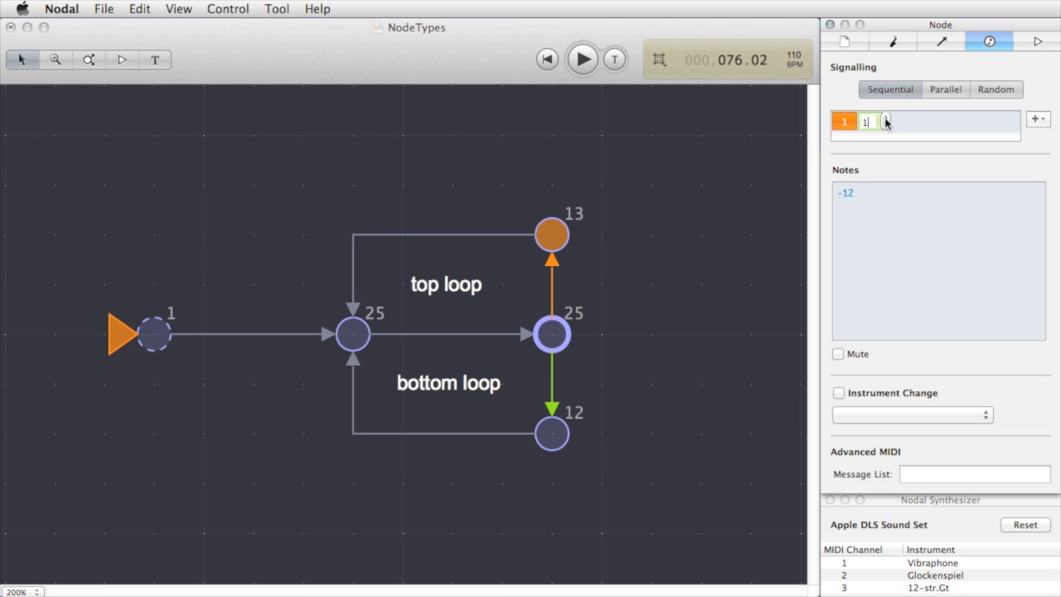
{"action": "left_click", "coordinate": [886, 119]}
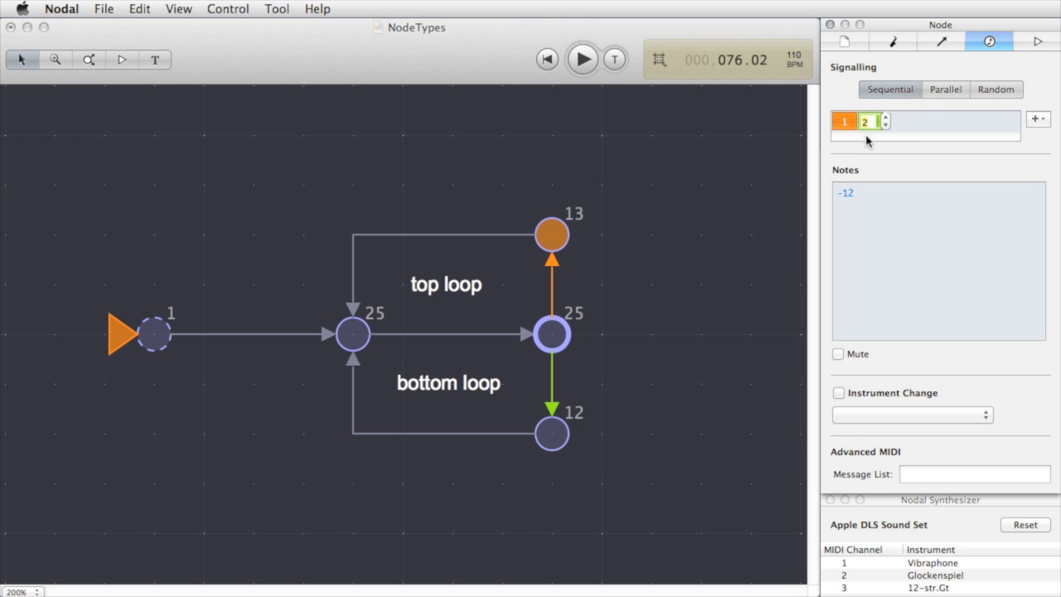
{"action": "left_click", "coordinate": [917, 127]}
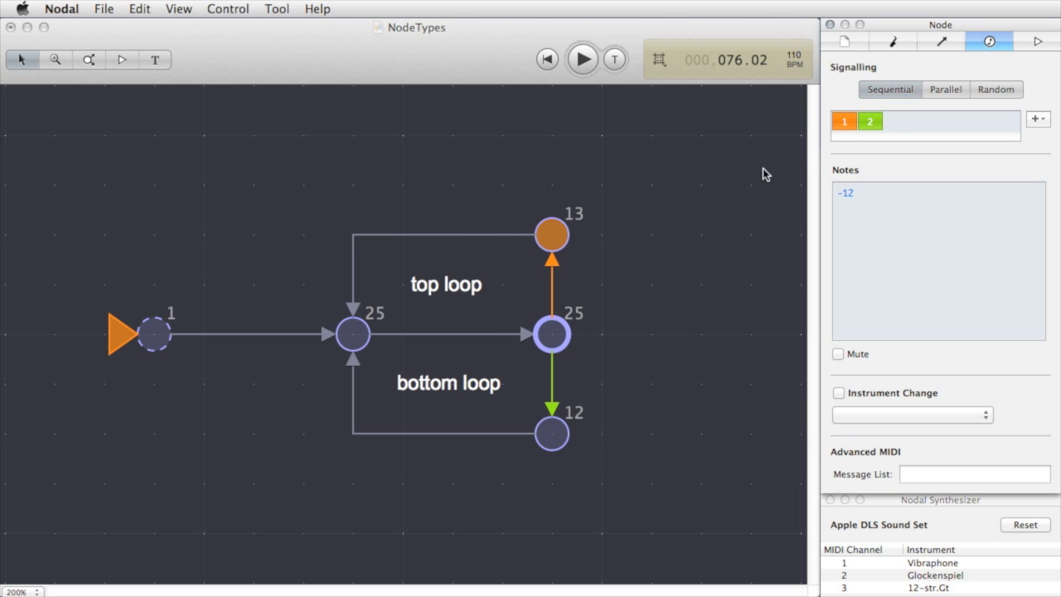
{"action": "left_click_drag", "start_coordinate": [875, 126], "coordinate": [836, 131]}
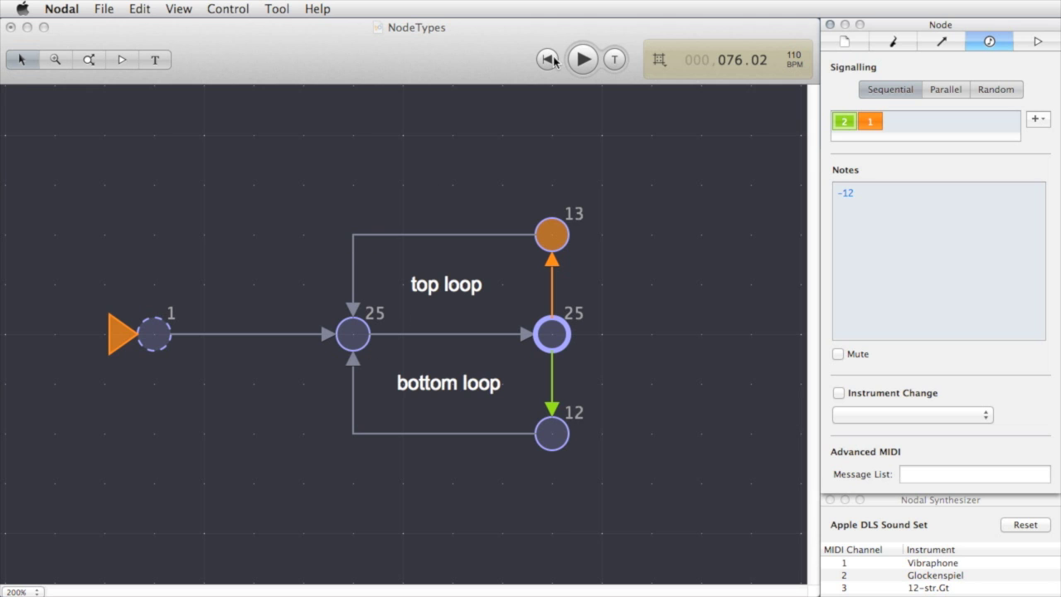
Step: Play the network from the start to check the new sequential order, pausing after several cycles
{"action": "left_click", "coordinate": [547, 59]}
{"action": "left_click", "coordinate": [583, 59]}
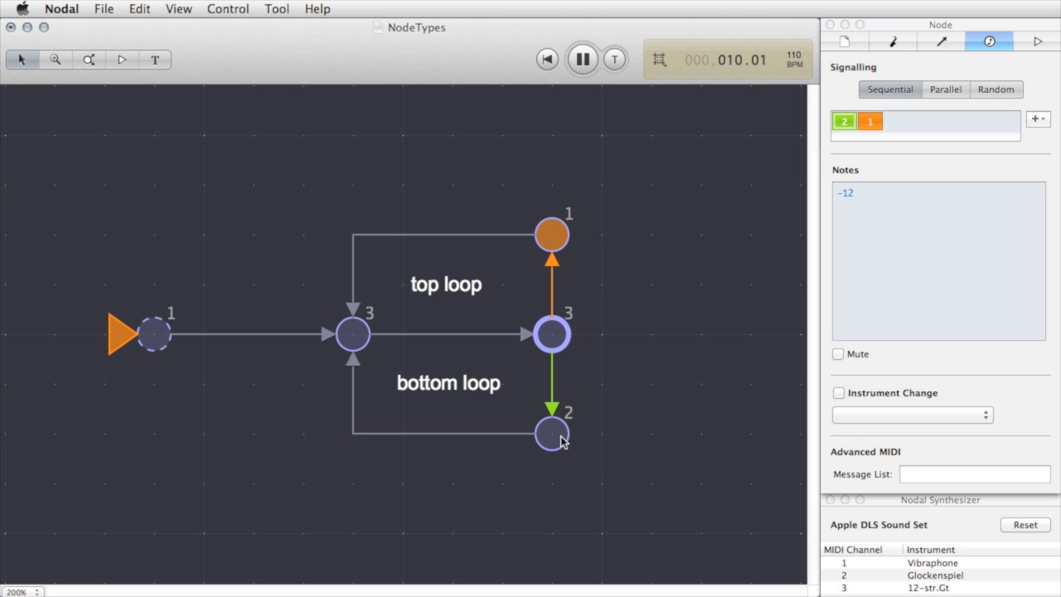
{"action": "mouse_move", "coordinate": [566, 234]}
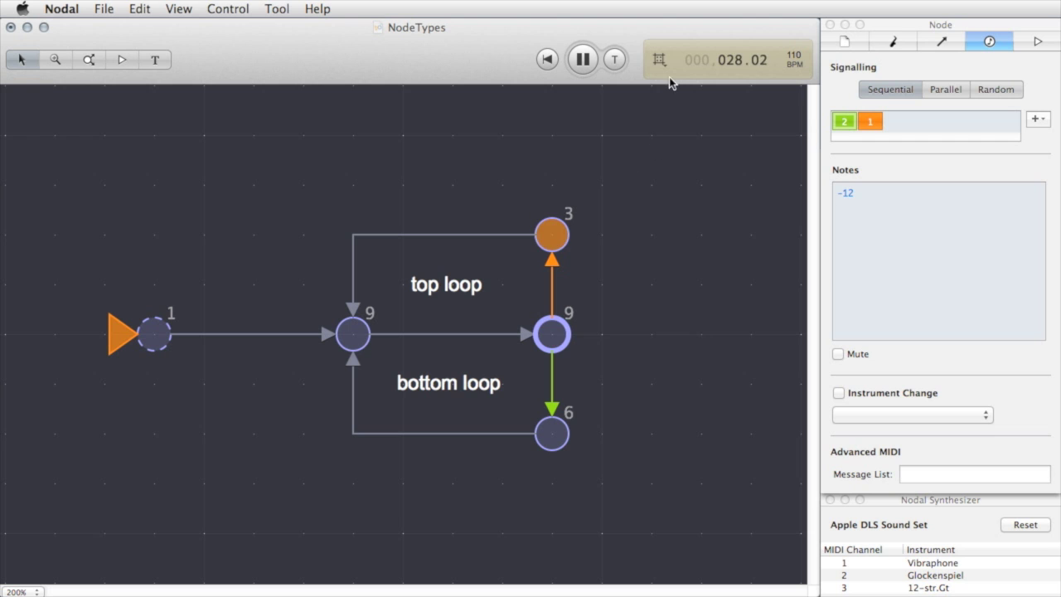
{"action": "left_click", "coordinate": [583, 59]}
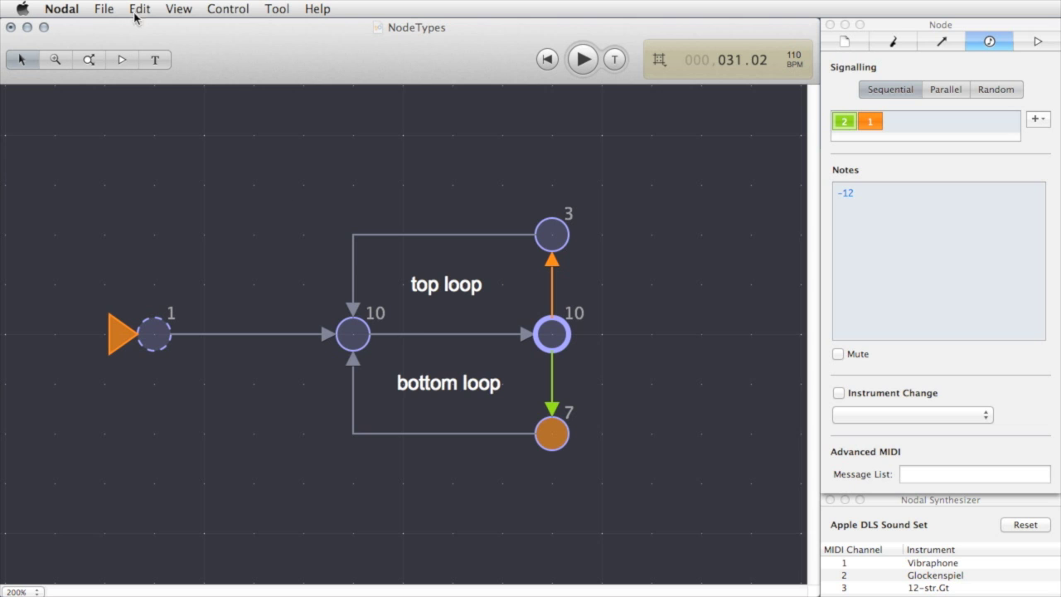
Step: Show edge signalling in the network and switch the branching node's signalling to Random
{"action": "left_click", "coordinate": [180, 9]}
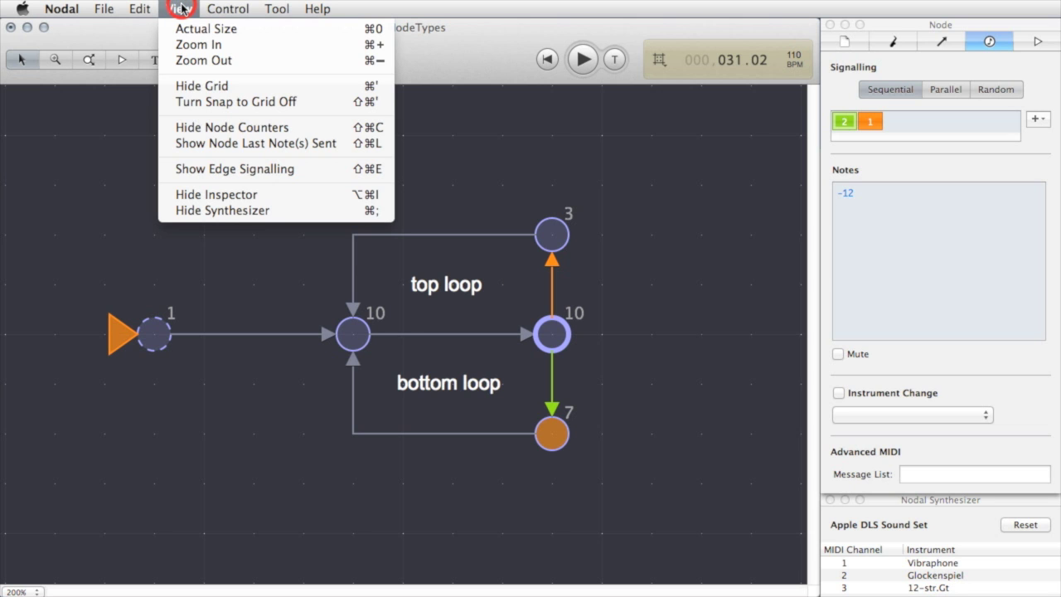
{"action": "left_click", "coordinate": [231, 169]}
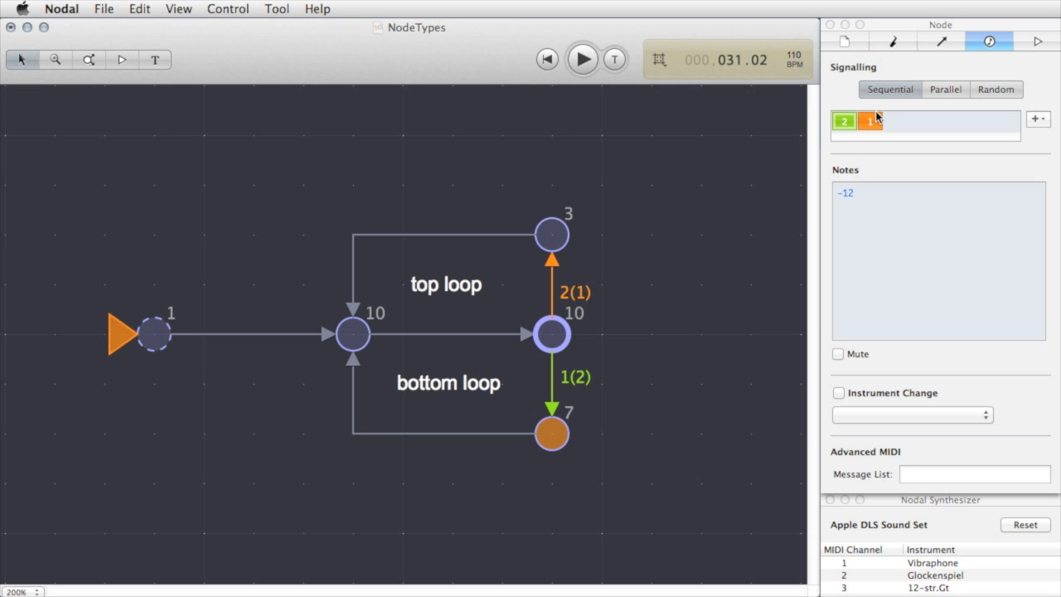
{"action": "left_click", "coordinate": [997, 91]}
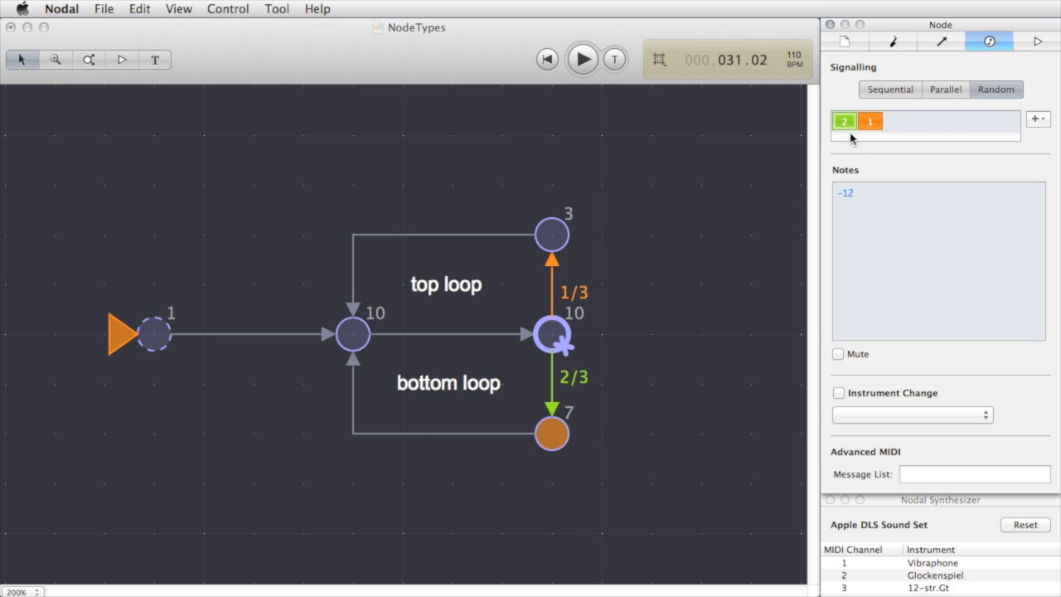
Step: Play the network from the start to observe the random branching, and return the stopped playback to the beginning
{"action": "left_click", "coordinate": [549, 61]}
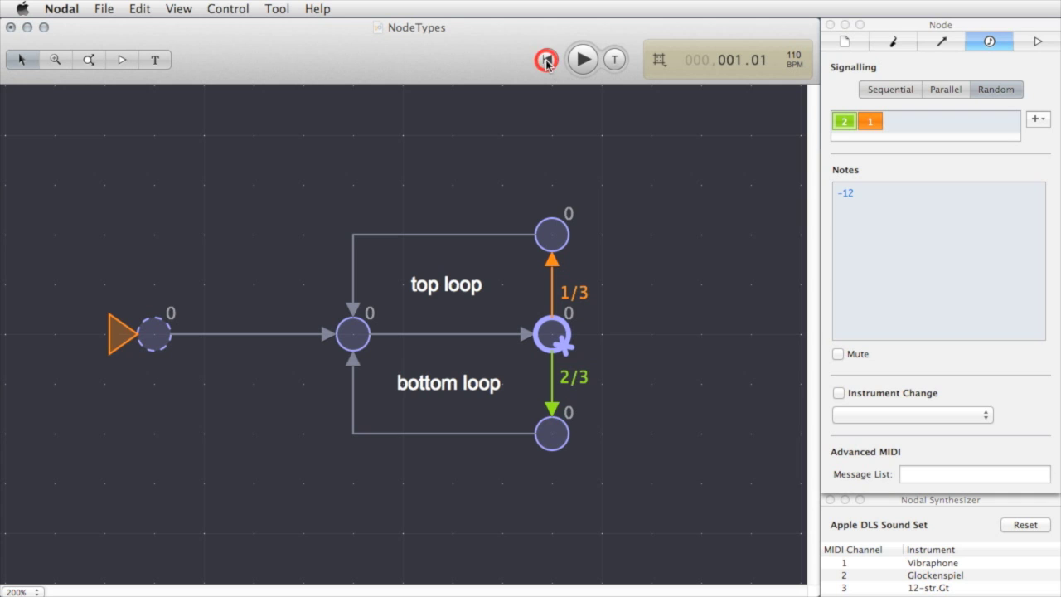
{"action": "left_click", "coordinate": [581, 54]}
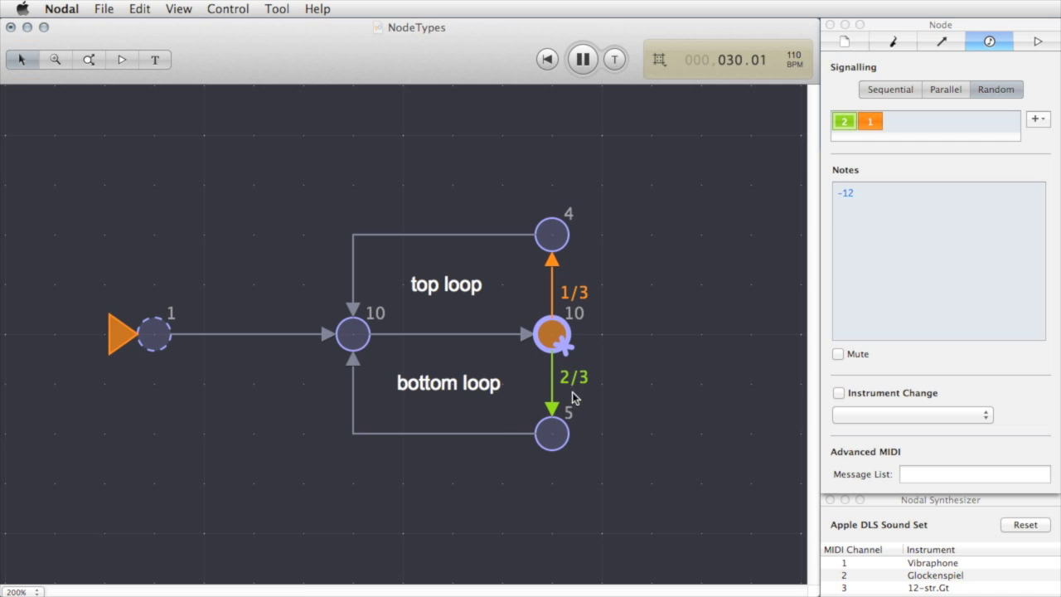
{"action": "left_click", "coordinate": [844, 124]}
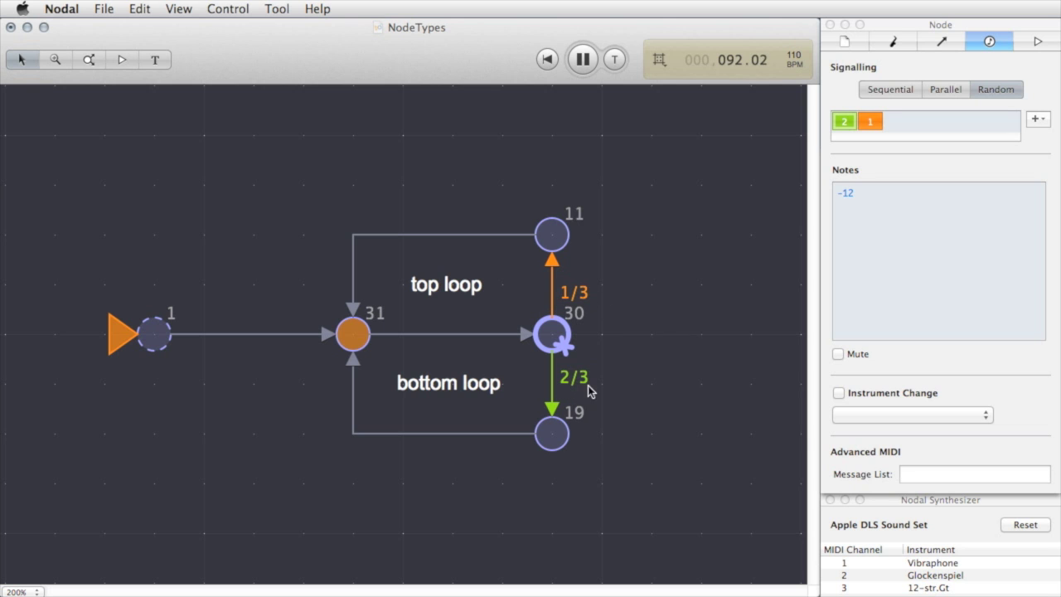
{"action": "left_click", "coordinate": [585, 59]}
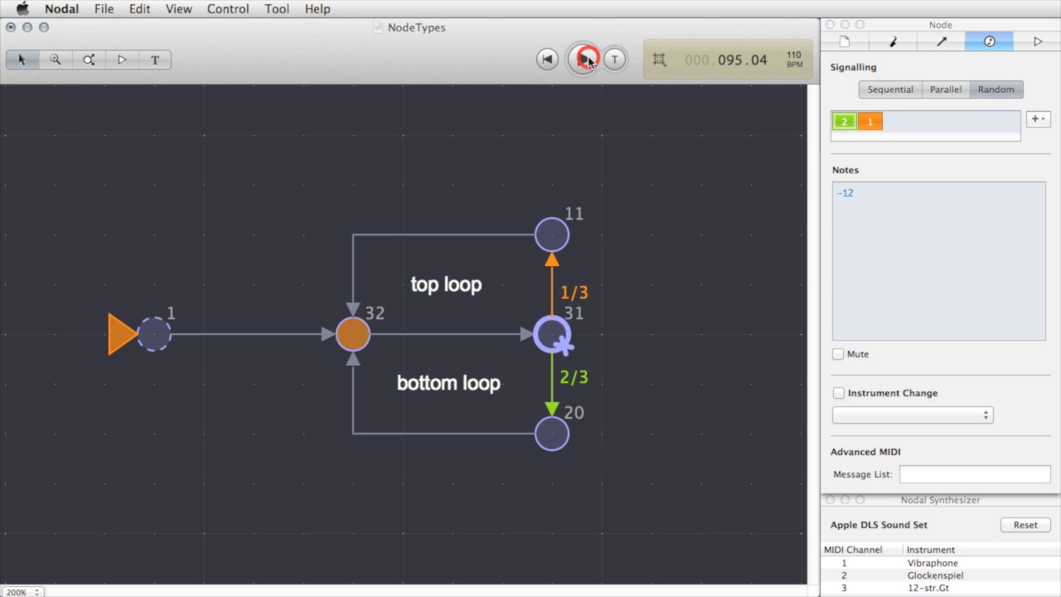
{"action": "left_click", "coordinate": [547, 59]}
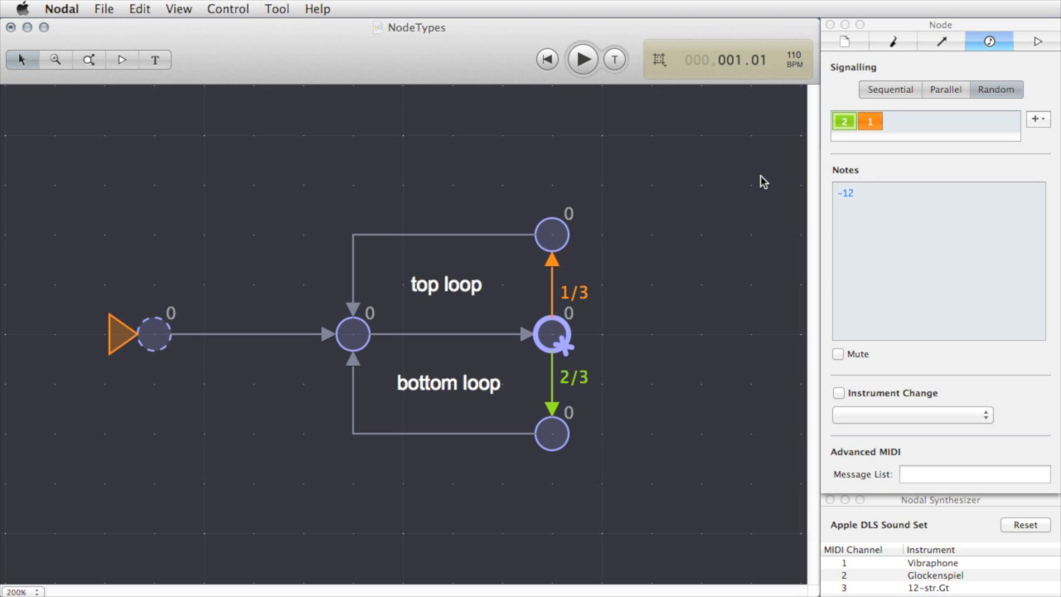
Step: Switch the branching node's signalling to Parallel and play the network briefly from the start
{"action": "left_click", "coordinate": [943, 89]}
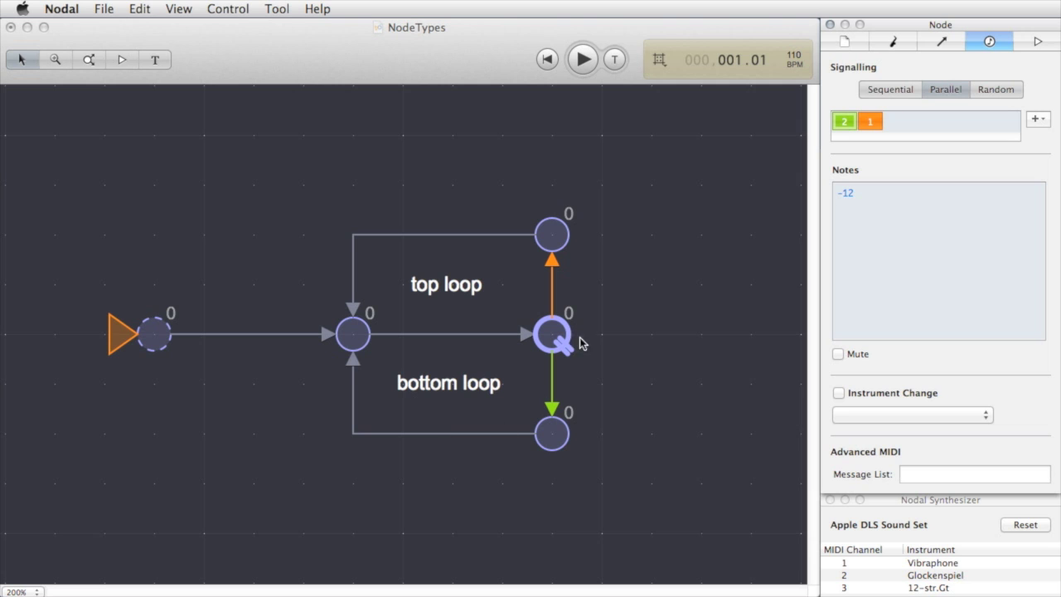
{"action": "left_click", "coordinate": [549, 61]}
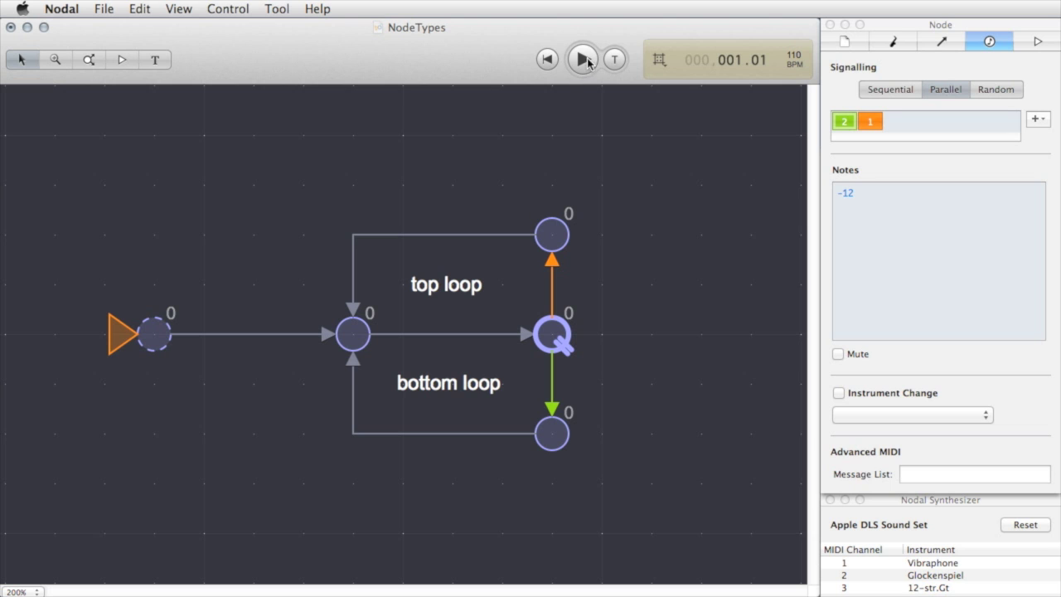
{"action": "left_click", "coordinate": [583, 59]}
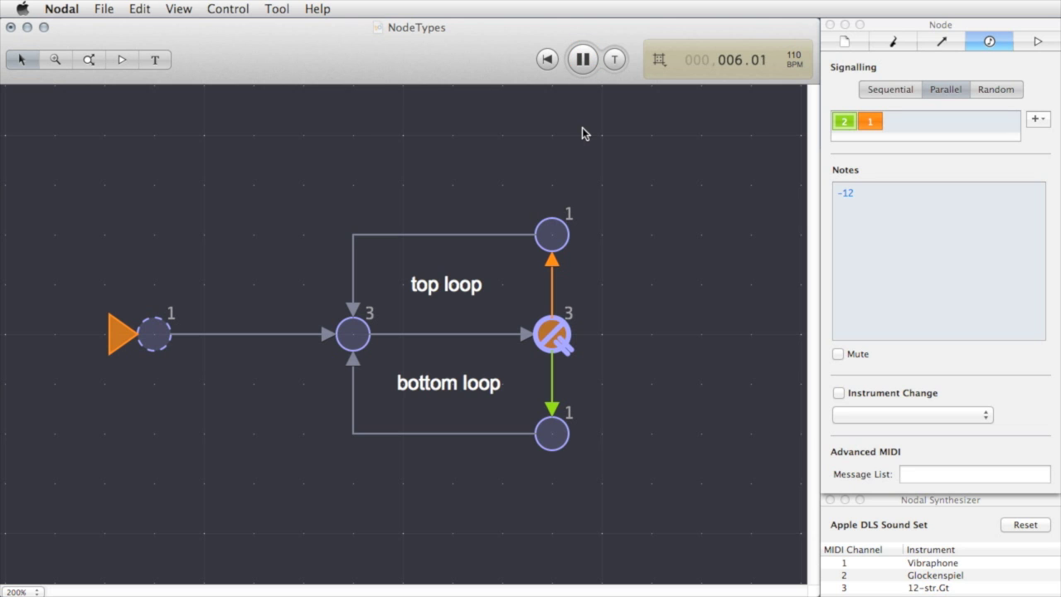
{"action": "left_click", "coordinate": [582, 61]}
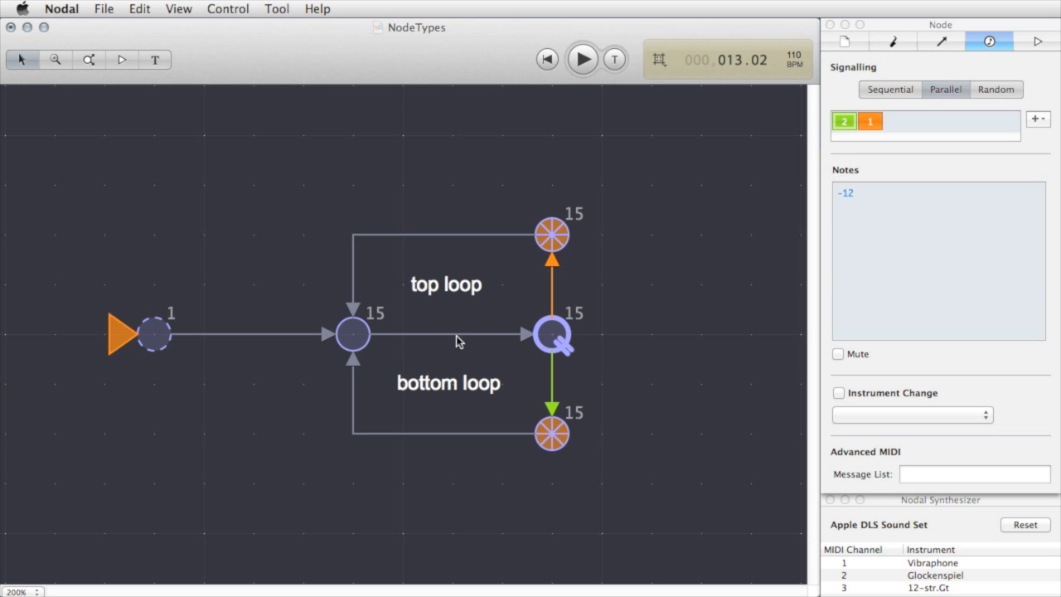
Step: Delete the top loop's return edge, which runs from the upper node back to the loops' shared starting node
{"action": "mouse_move", "coordinate": [559, 336]}
{"action": "mouse_move", "coordinate": [561, 247]}
{"action": "mouse_move", "coordinate": [433, 338]}
{"action": "left_click", "coordinate": [479, 240]}
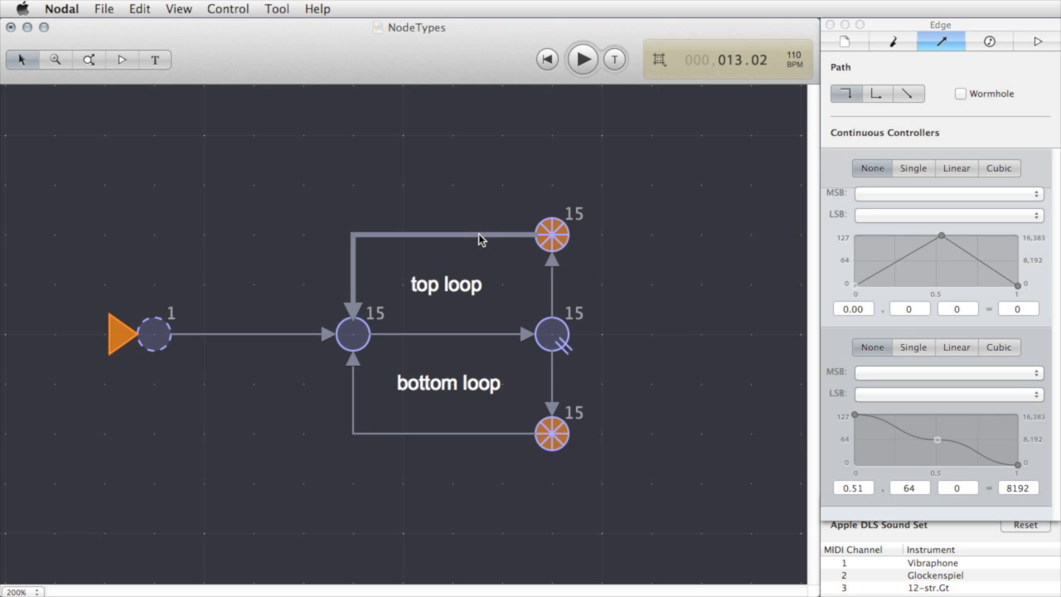
{"action": "key", "text": "Delete"}
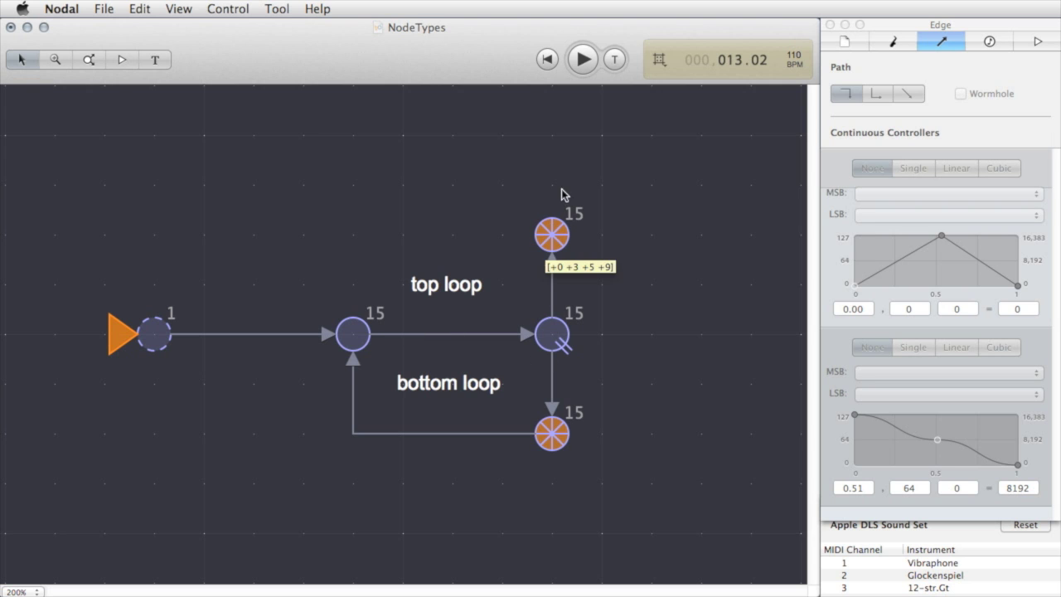
Step: Return playback to the beginning and play the network without the top loop's return edge
{"action": "left_click", "coordinate": [545, 58]}
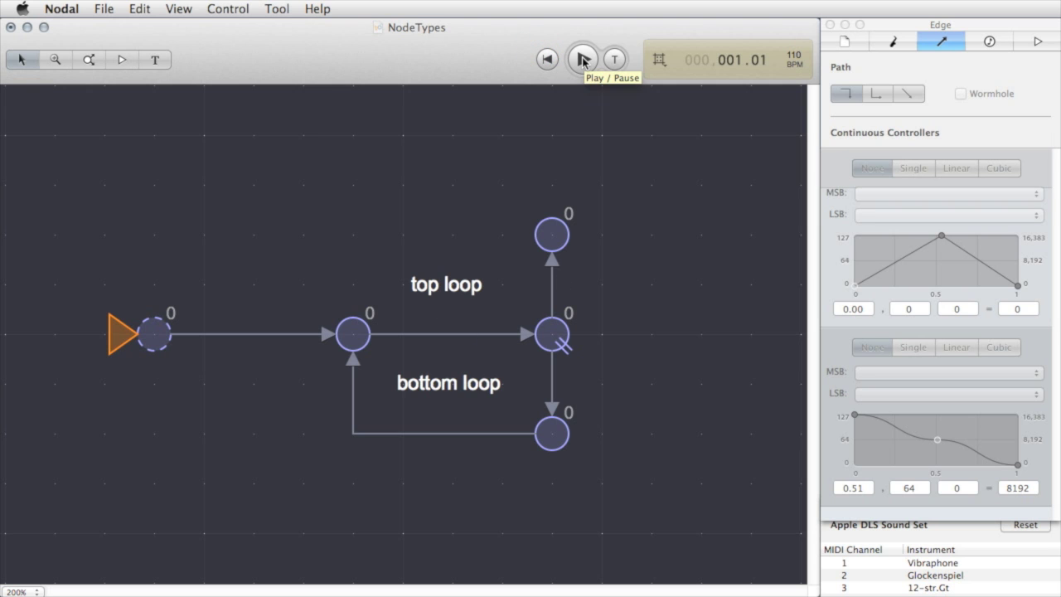
{"action": "left_click", "coordinate": [584, 59]}
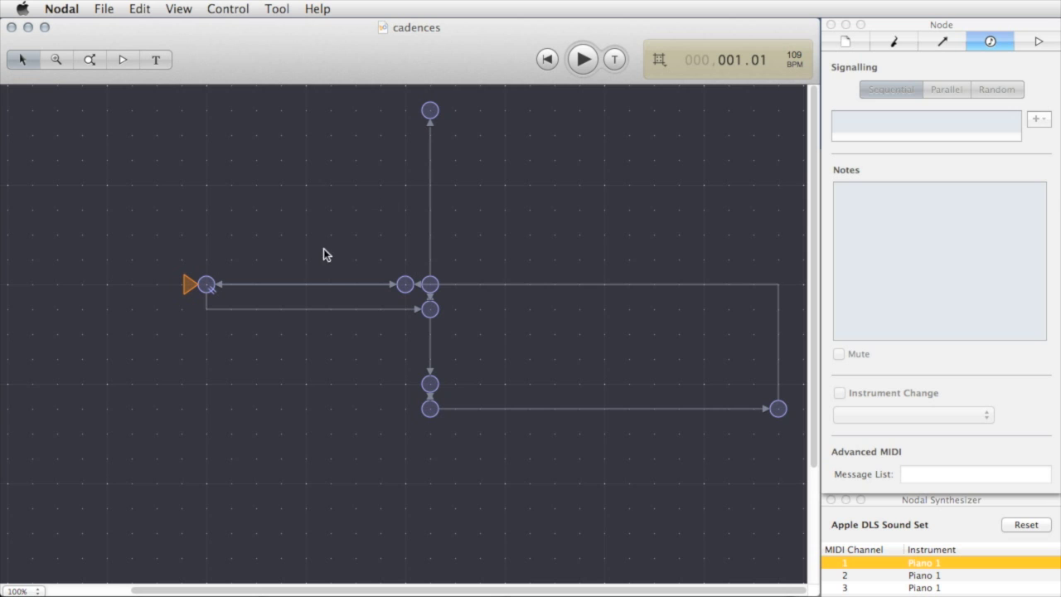
Step: Inspect the signalling and notes of the cadences network's start node, its topmost node and the two lowest nodes of the central column
{"action": "left_click", "coordinate": [207, 285]}
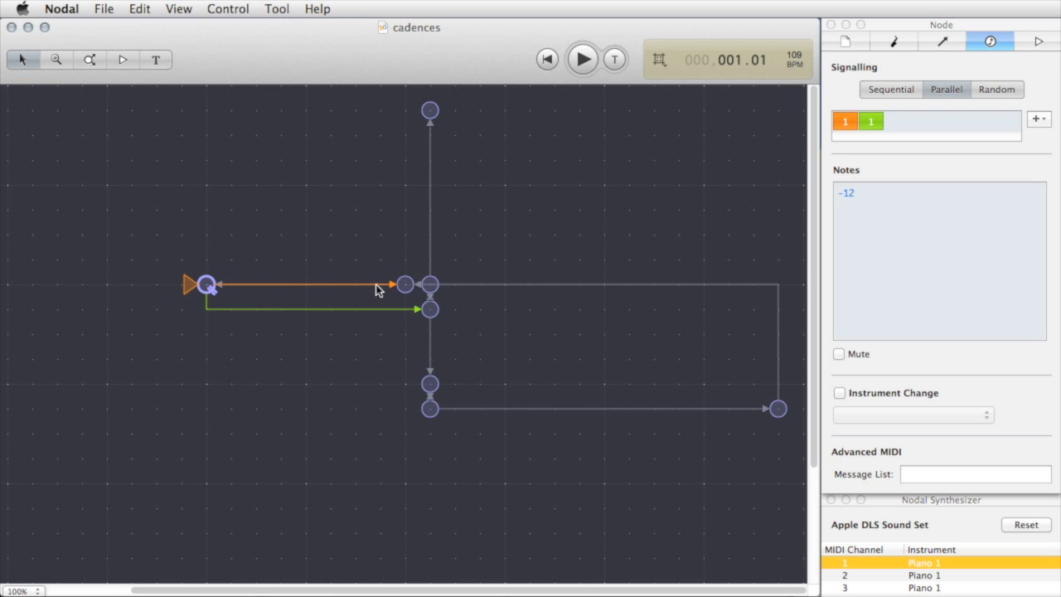
{"action": "left_click_drag", "start_coordinate": [411, 307], "coordinate": [425, 309]}
{"action": "left_click", "coordinate": [431, 114]}
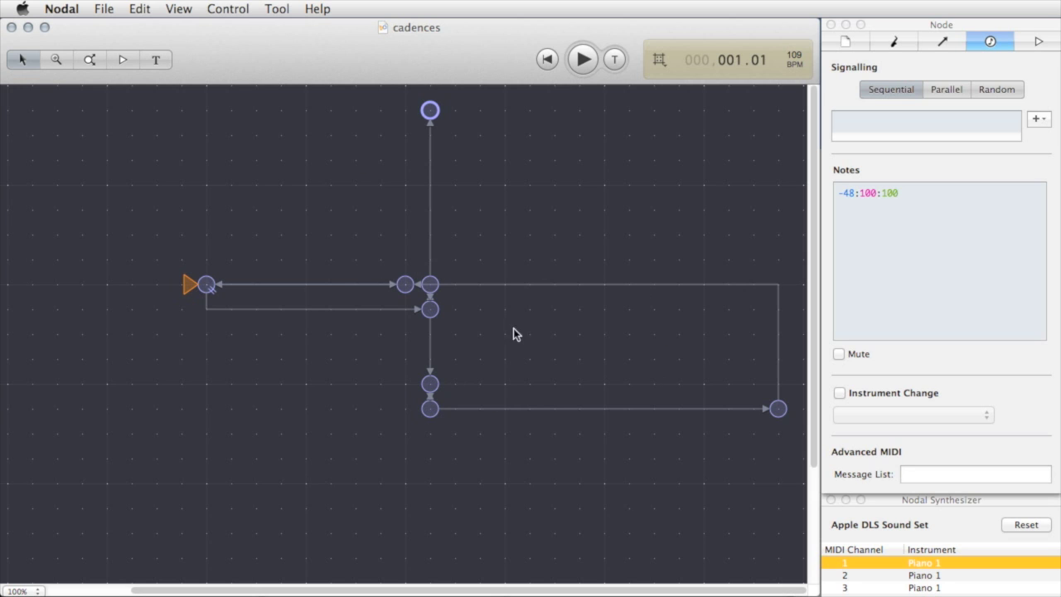
{"action": "mouse_move", "coordinate": [207, 287]}
{"action": "left_click", "coordinate": [430, 410]}
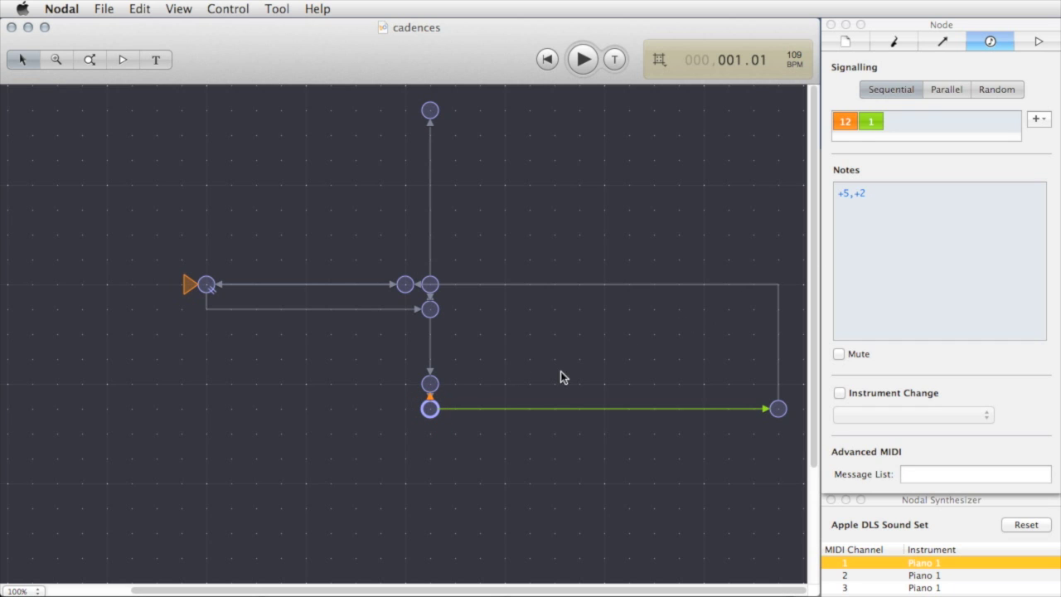
{"action": "left_click", "coordinate": [430, 385]}
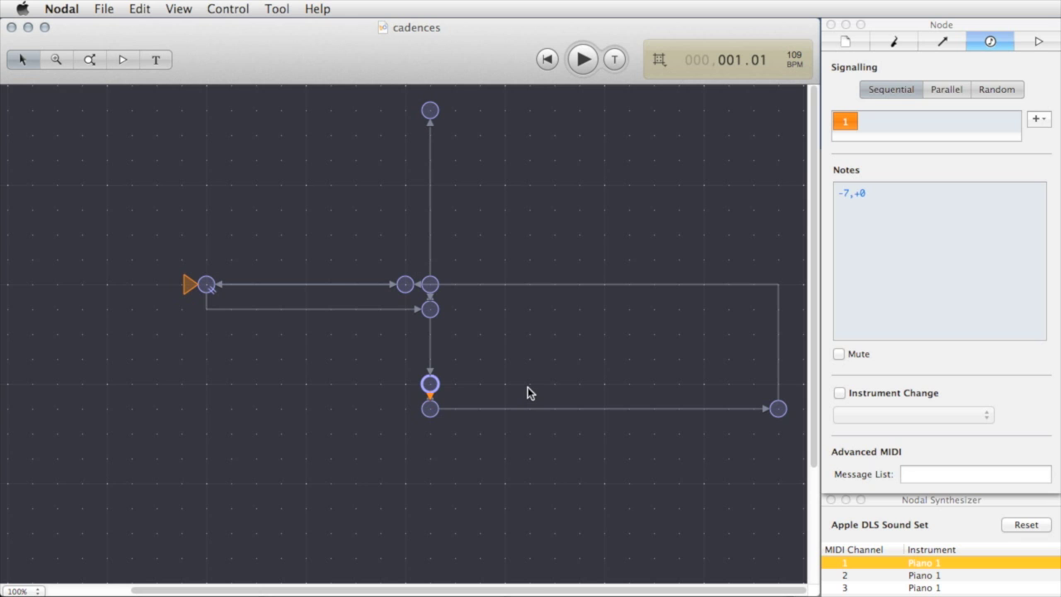
Step: Set the scale mode of the start node's voice group to Lydian and play the network from the beginning
{"action": "left_click", "coordinate": [186, 286]}
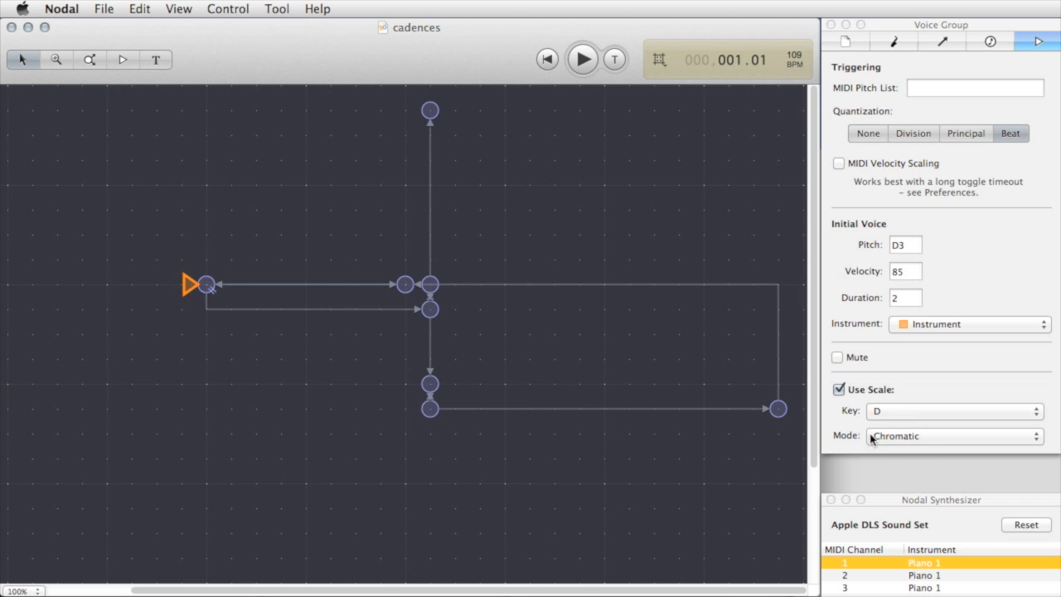
{"action": "left_click", "coordinate": [910, 437]}
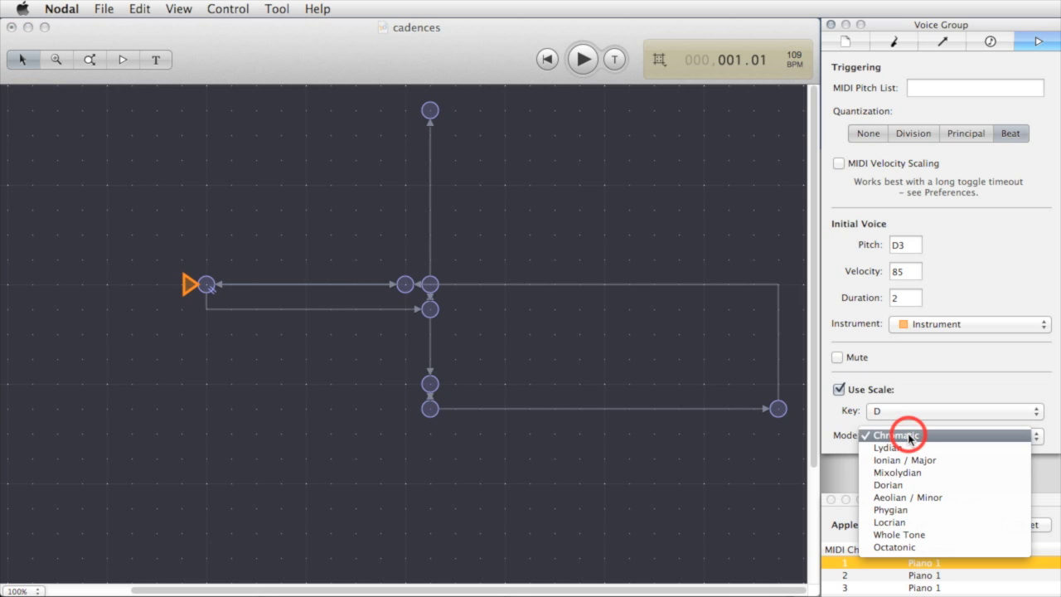
{"action": "left_click", "coordinate": [910, 449]}
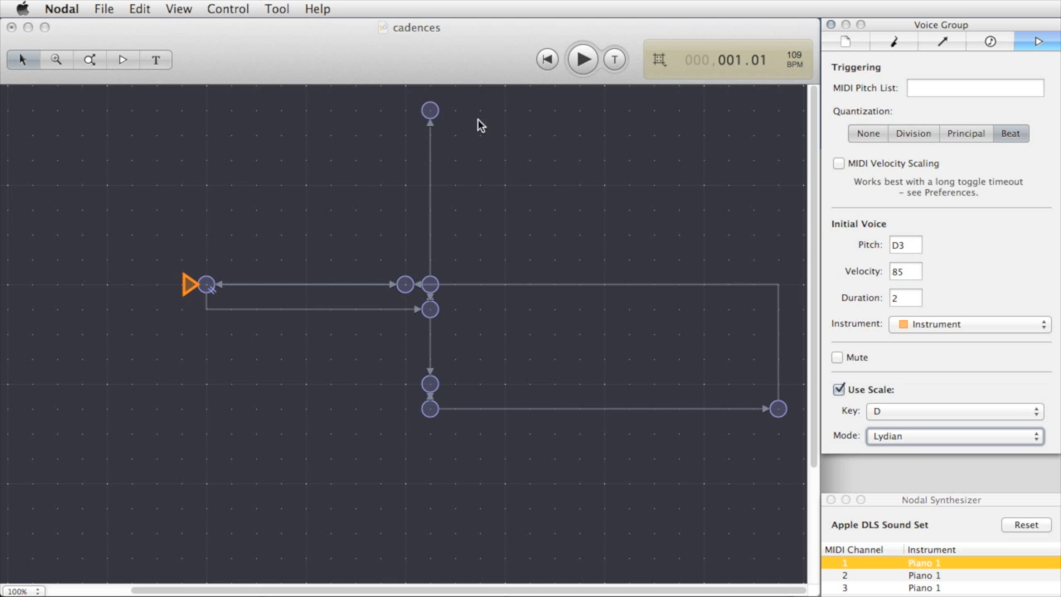
{"action": "left_click", "coordinate": [553, 61]}
{"action": "left_click", "coordinate": [580, 59]}
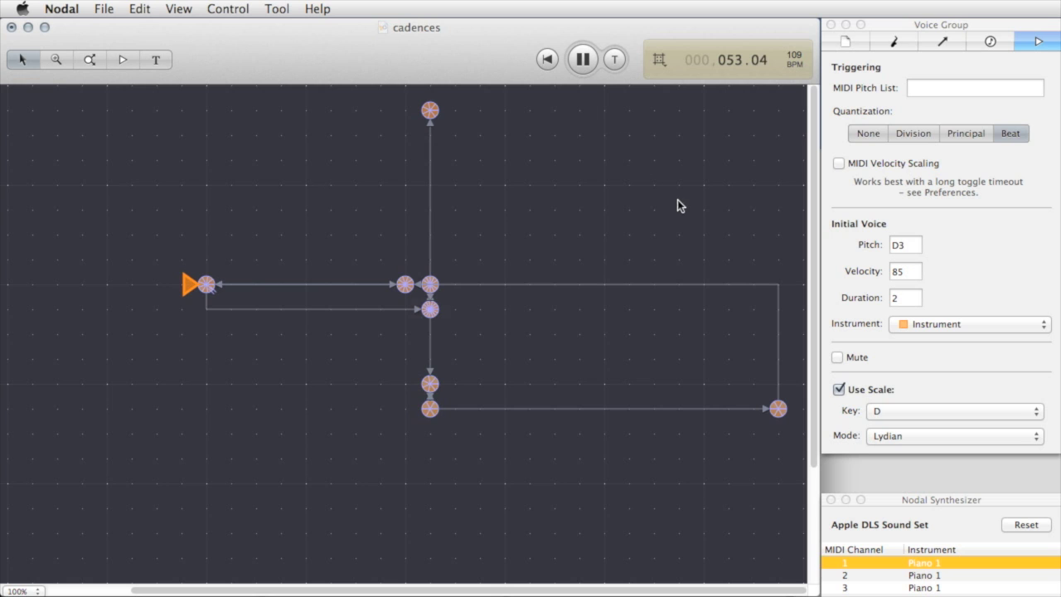
Step: Switch the voice group's scale mode to Ionian / Major while the network plays
{"action": "left_click", "coordinate": [920, 440]}
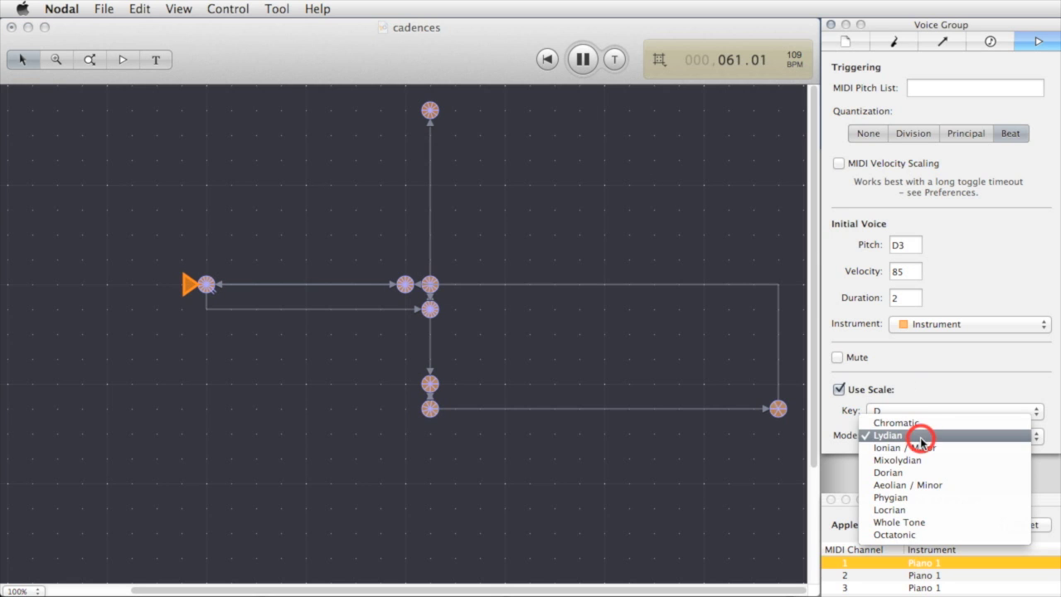
{"action": "left_click", "coordinate": [923, 449]}
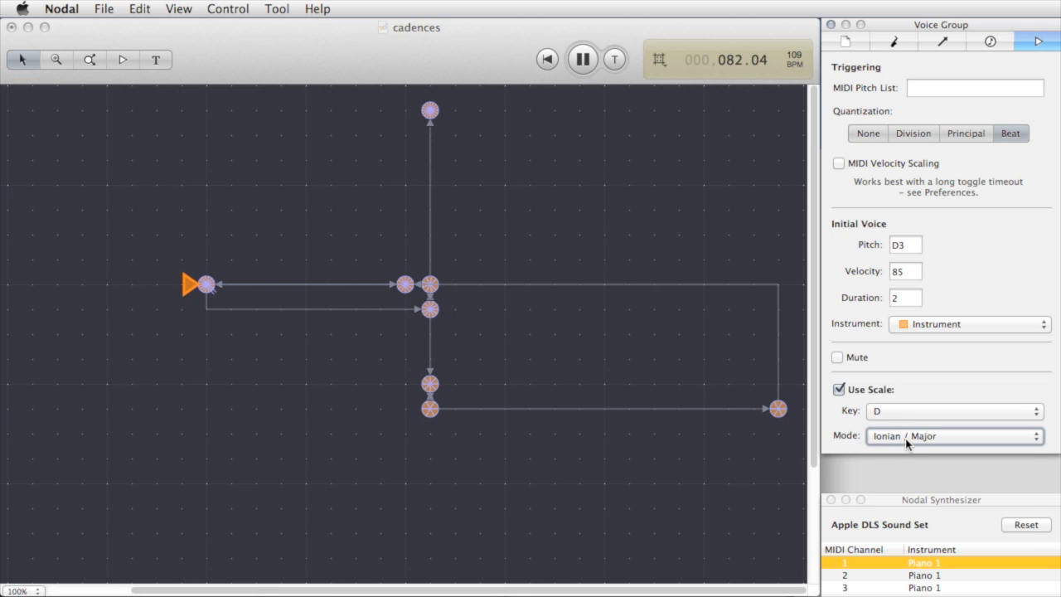
Step: Set the voice group's scale mode back to Lydian and pause the playback
{"action": "left_click", "coordinate": [907, 440]}
{"action": "left_click", "coordinate": [912, 422]}
{"action": "left_click", "coordinate": [582, 61]}
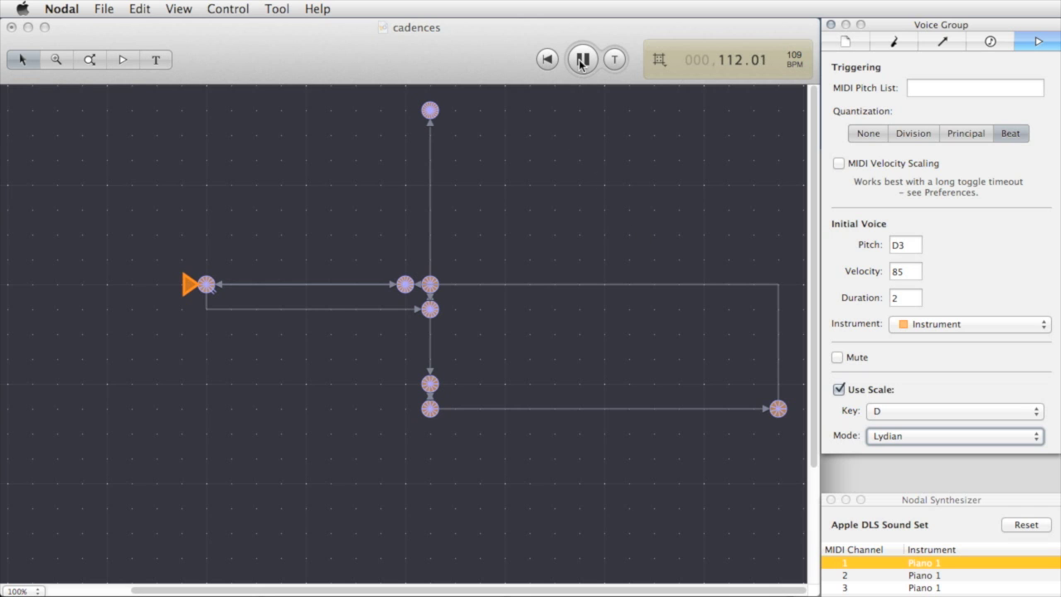